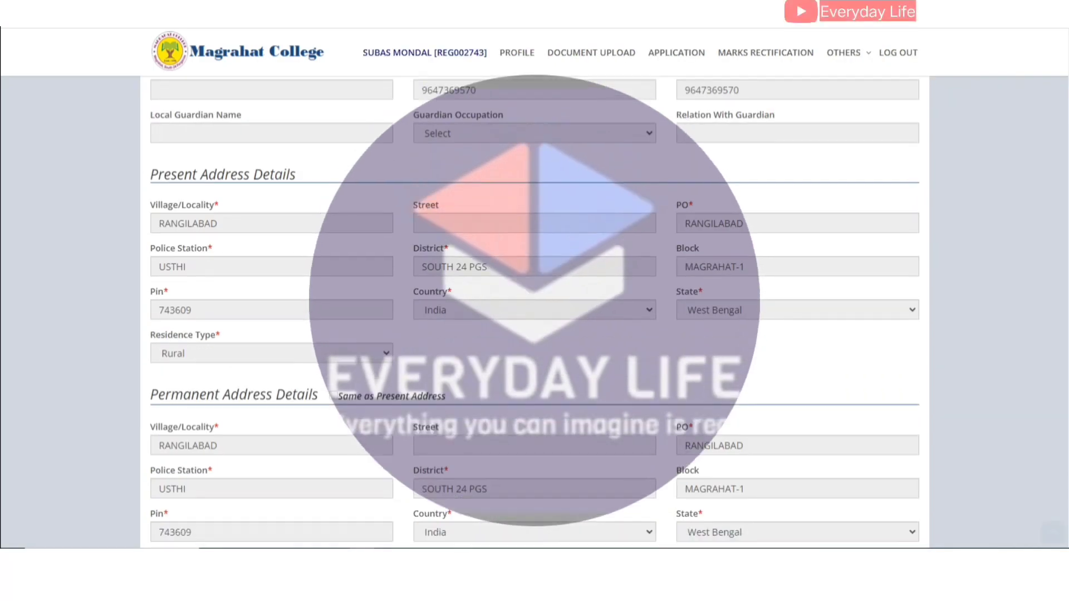
Highlight the warning about incorrect academic details below the five-subject marks table.
{"action": "left_click_drag", "start_coordinate": [304, 462], "coordinate": [516, 478]}
Select the academic-details warning paragraph, then go to the B.A General Course Admission page.
{"action": "left_click", "coordinate": [615, 462]}
{"action": "left_click", "coordinate": [518, 478]}
{"action": "left_click_drag", "start_coordinate": [580, 477], "coordinate": [713, 478]}
{"action": "triple_click", "coordinate": [713, 478]}
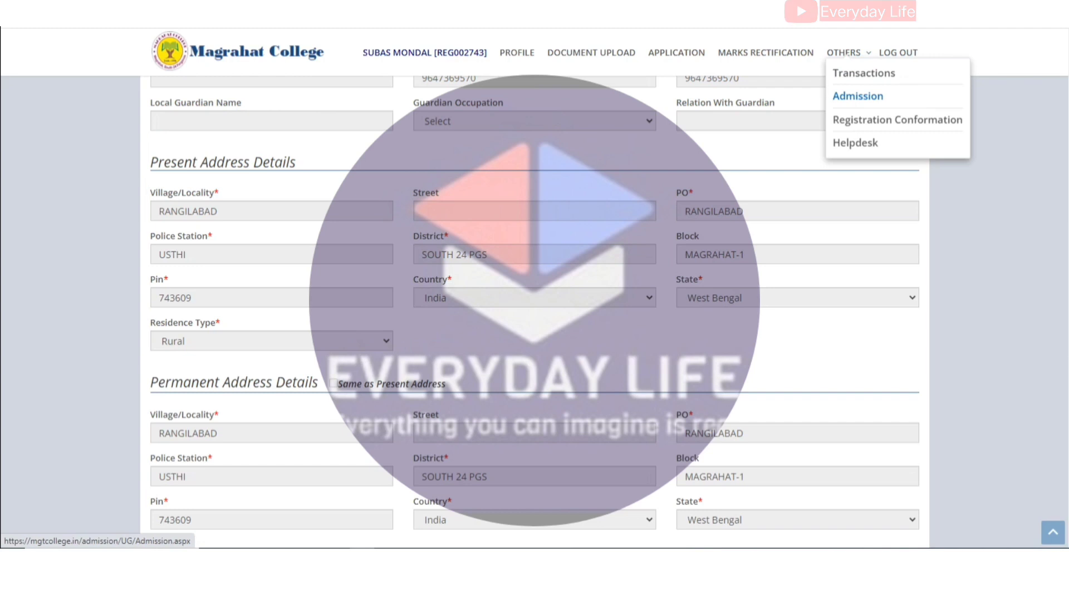
{"action": "left_click", "coordinate": [857, 95]}
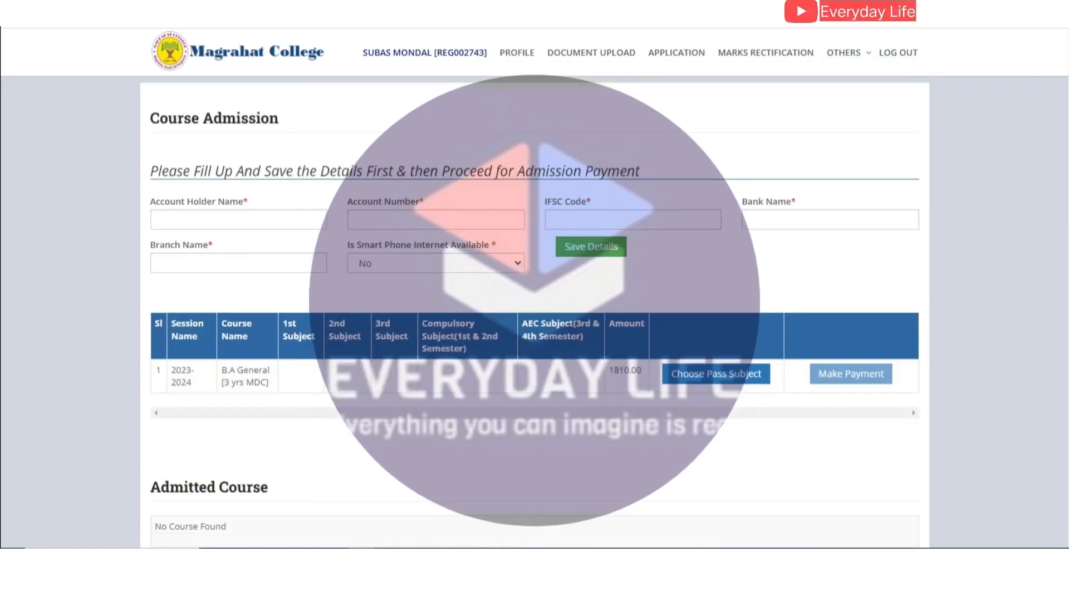
{"action": "left_click_drag", "start_coordinate": [151, 171], "coordinate": [627, 171]}
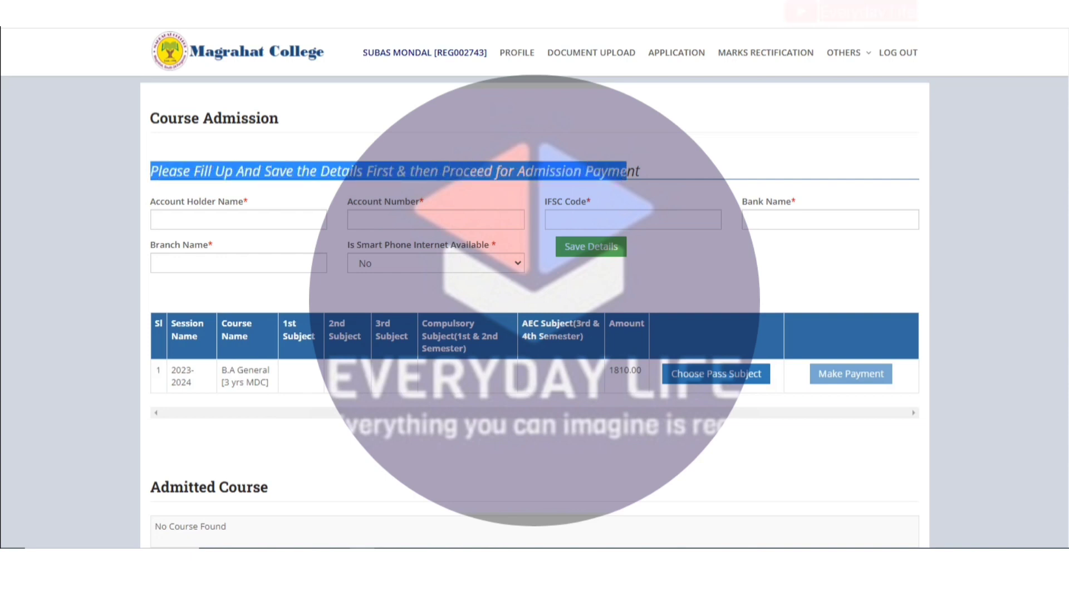
{"action": "scroll", "coordinate": [535, 312], "scroll_direction": "down", "scroll_amount": 2}
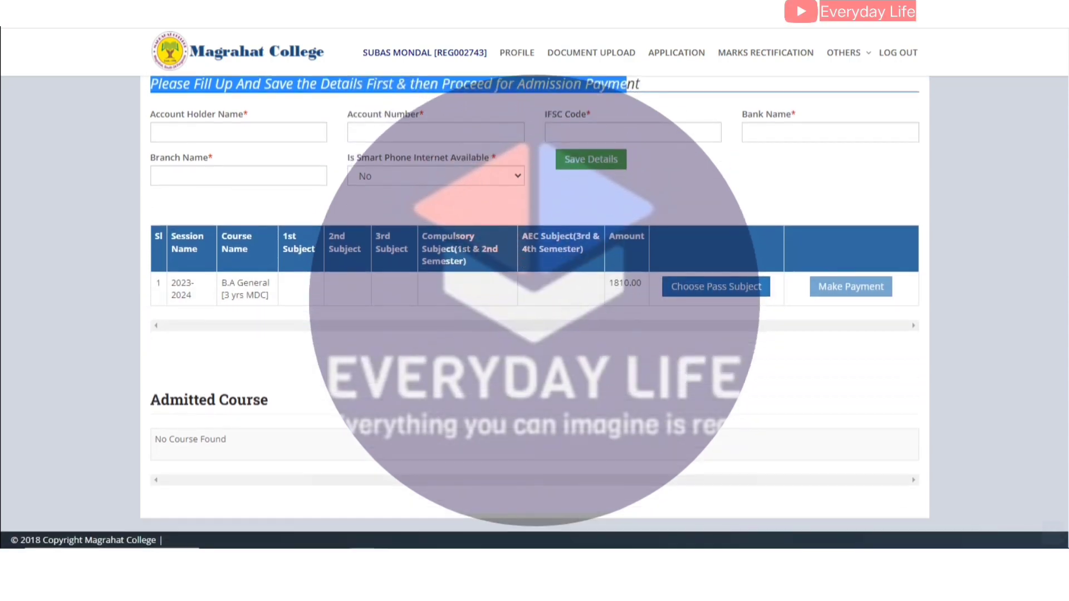
{"action": "scroll", "coordinate": [534, 312], "scroll_direction": "up", "scroll_amount": 2}
{"action": "left_click", "coordinate": [238, 219]}
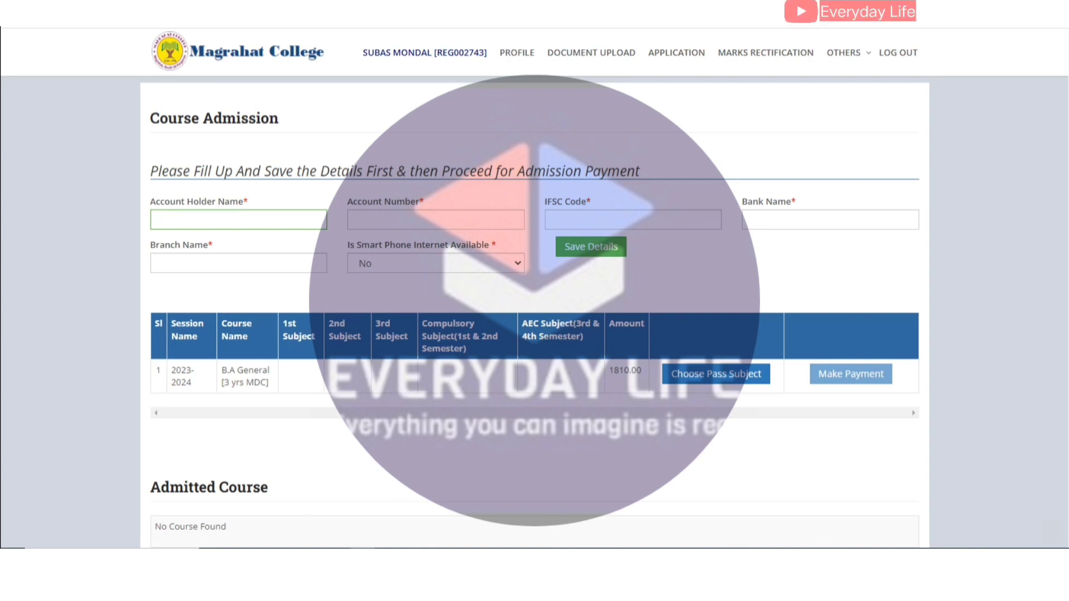
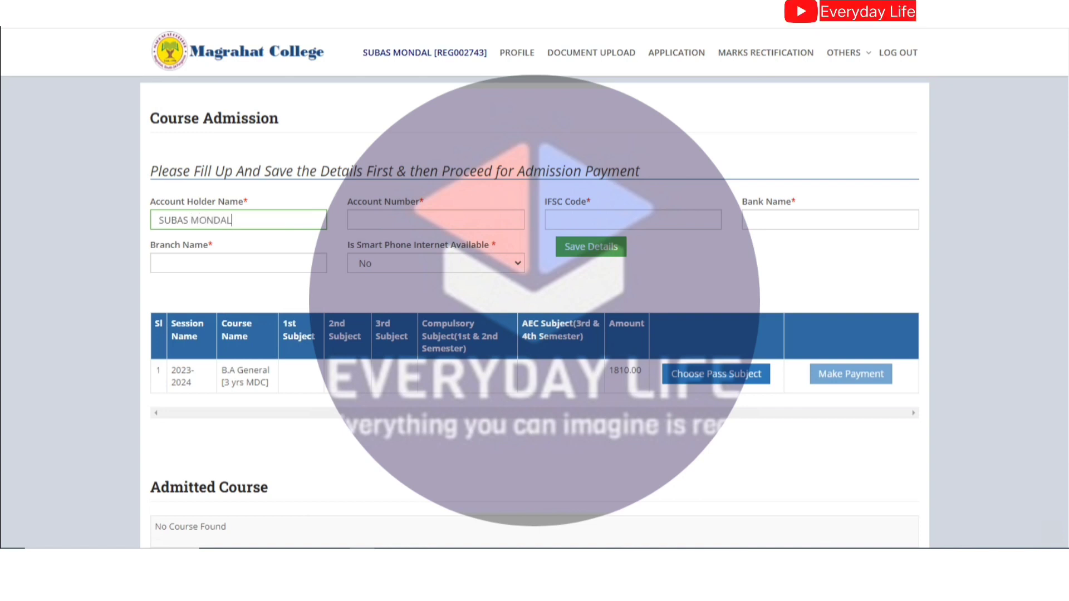
Enter the account holder's name, account number, IFSC code, STATE BANK OF INDIA and branch RAJARHAT.
{"action": "left_click", "coordinate": [357, 219]}
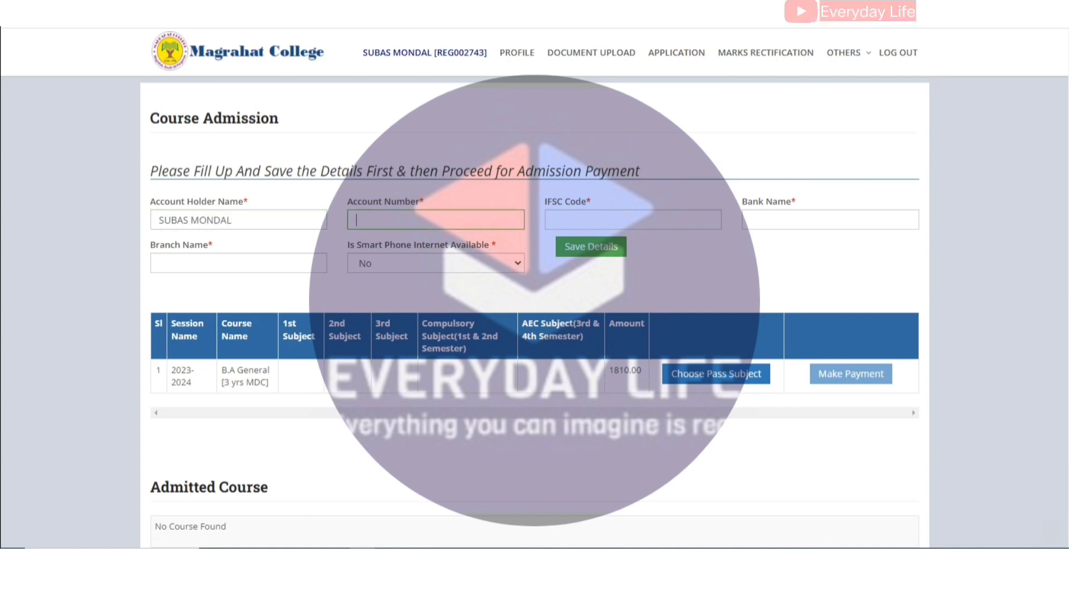
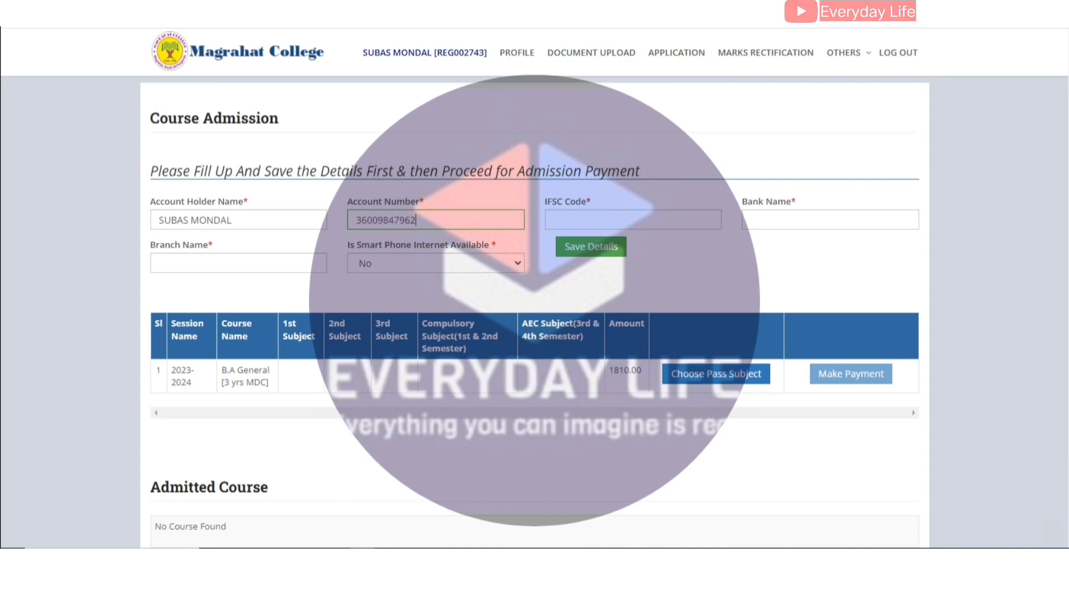
{"action": "left_click", "coordinate": [633, 220]}
{"action": "type", "text": "SBIN00"}
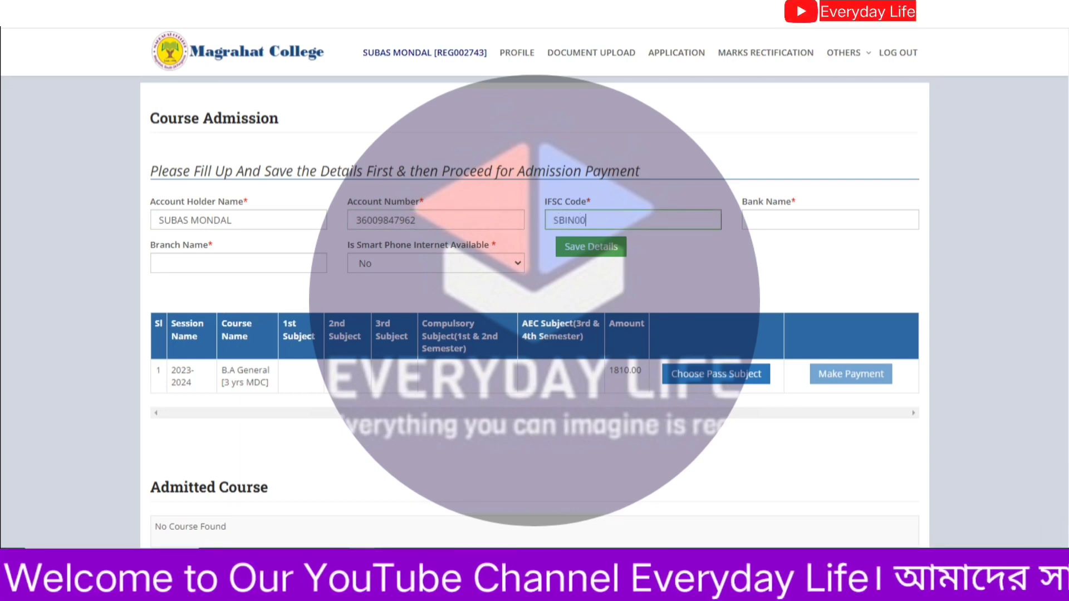
{"action": "type", "text": "07325"}
{"action": "left_click", "coordinate": [829, 219]}
{"action": "type", "text": "STATE BANK OF INDIA"}
{"action": "left_click", "coordinate": [239, 263]}
{"action": "type", "text": "RAJARHAT"}
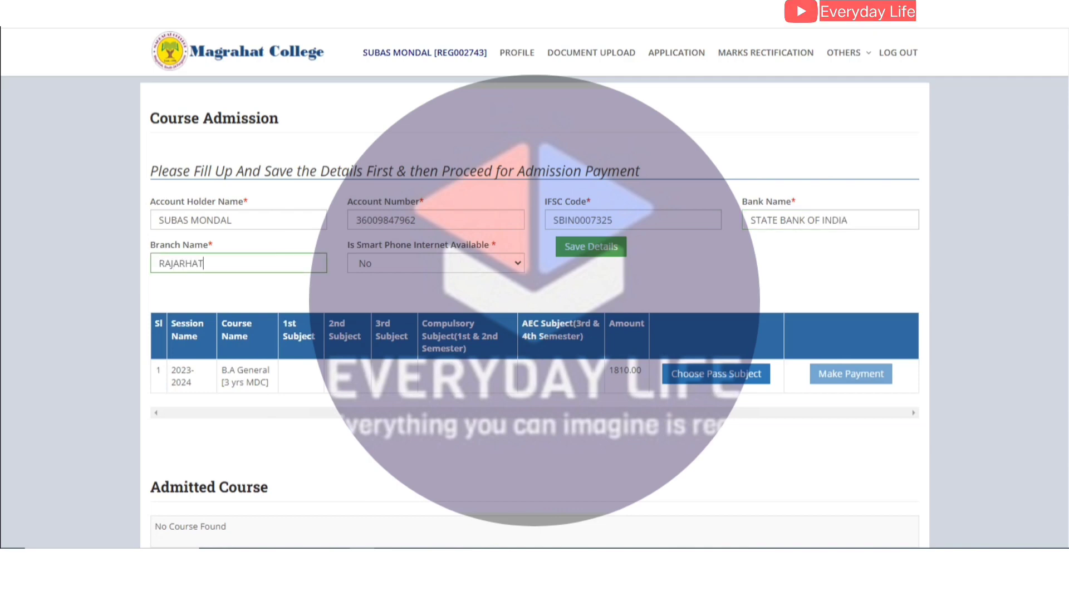
Answer Yes to smartphone internet availability and save the bank details.
{"action": "key", "text": "Tab"}
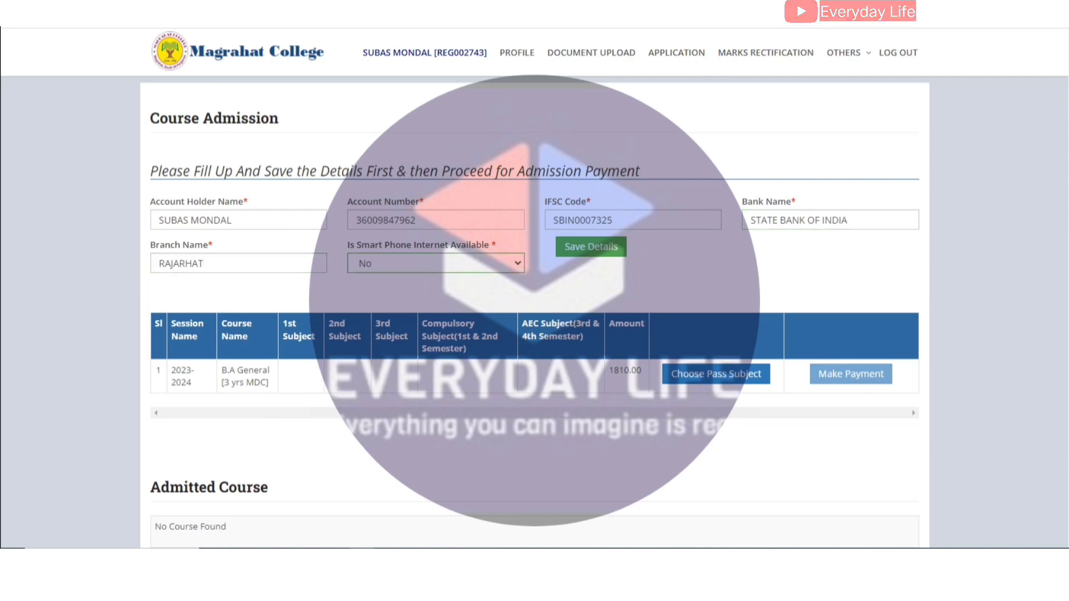
{"action": "left_click_drag", "start_coordinate": [348, 245], "coordinate": [496, 245]}
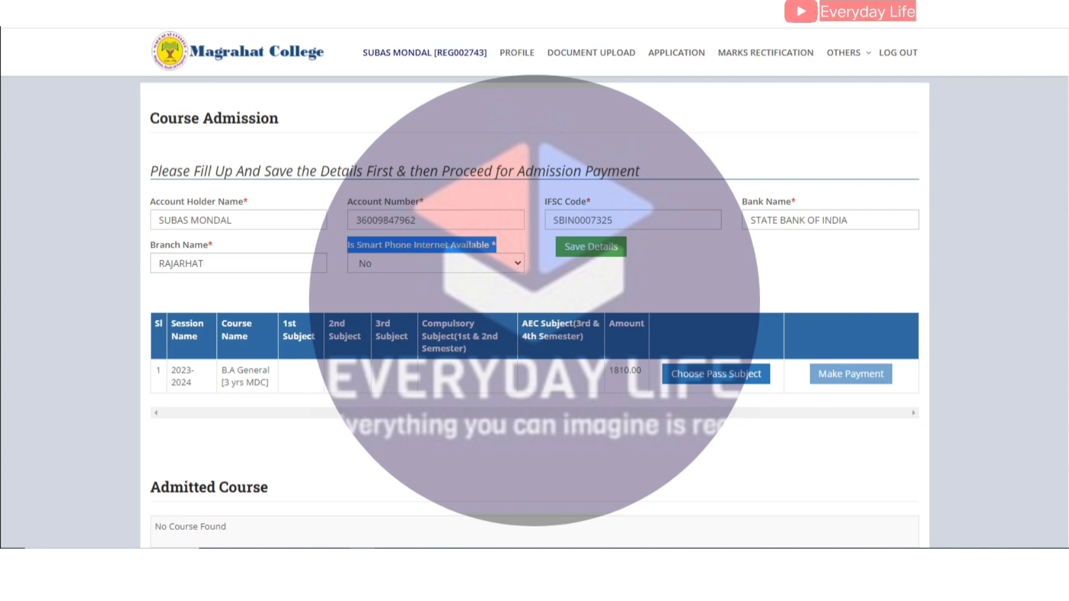
{"action": "left_click", "coordinate": [435, 263]}
{"action": "left_click", "coordinate": [390, 280]}
{"action": "left_click", "coordinate": [591, 247]}
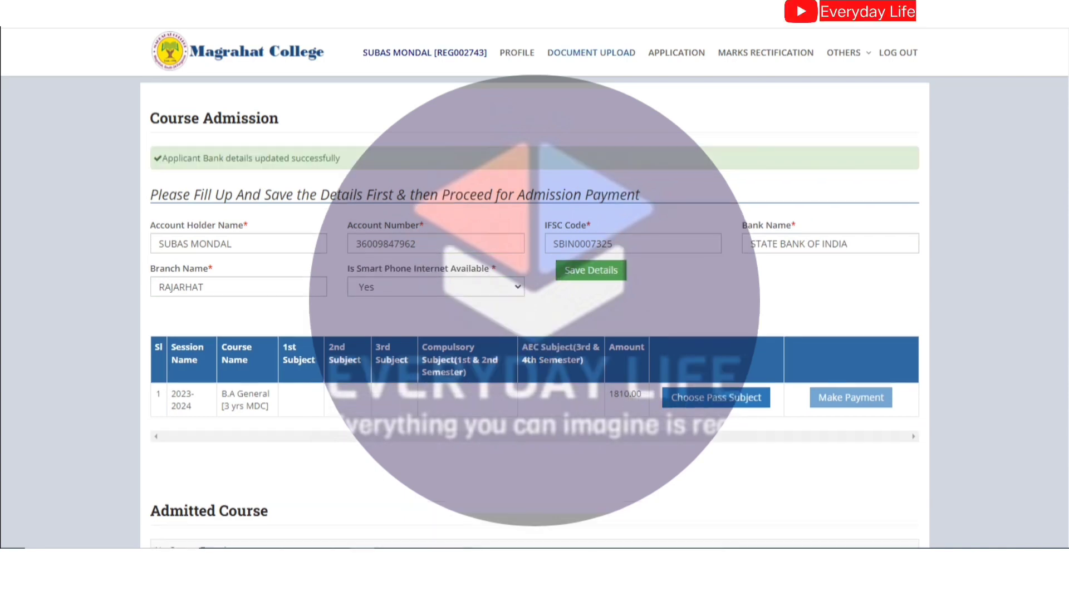
Highlight the B.A General [3 yrs MDC] course and its fee, then open its subject chooser.
{"action": "left_click_drag", "start_coordinate": [161, 158], "coordinate": [341, 158]}
{"action": "left_click", "coordinate": [341, 159]}
{"action": "scroll", "coordinate": [535, 334], "scroll_direction": "down", "scroll_amount": 1}
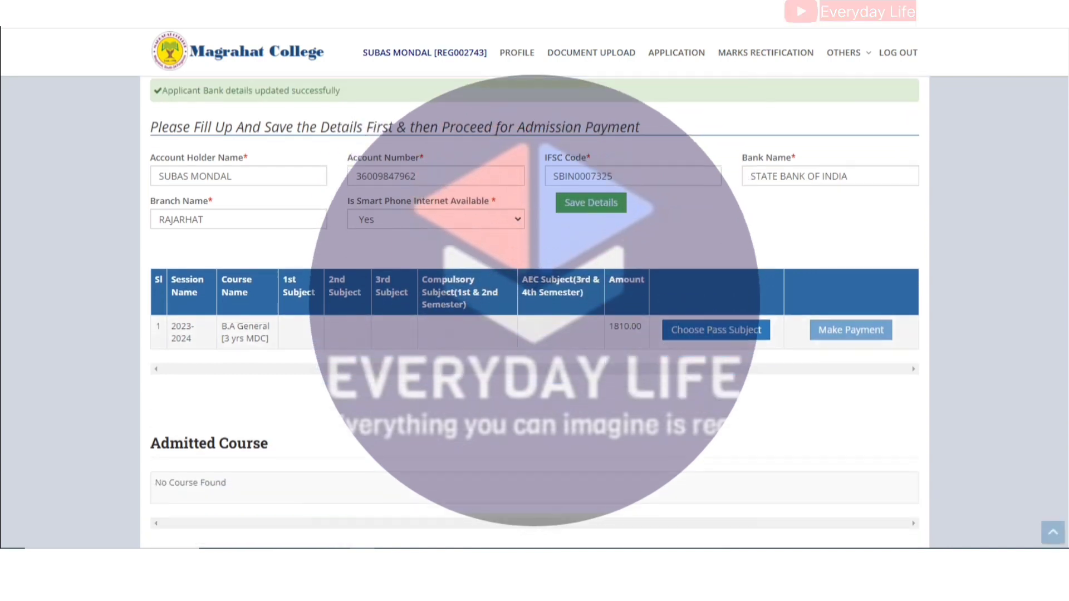
{"action": "left_click_drag", "start_coordinate": [235, 326], "coordinate": [268, 340]}
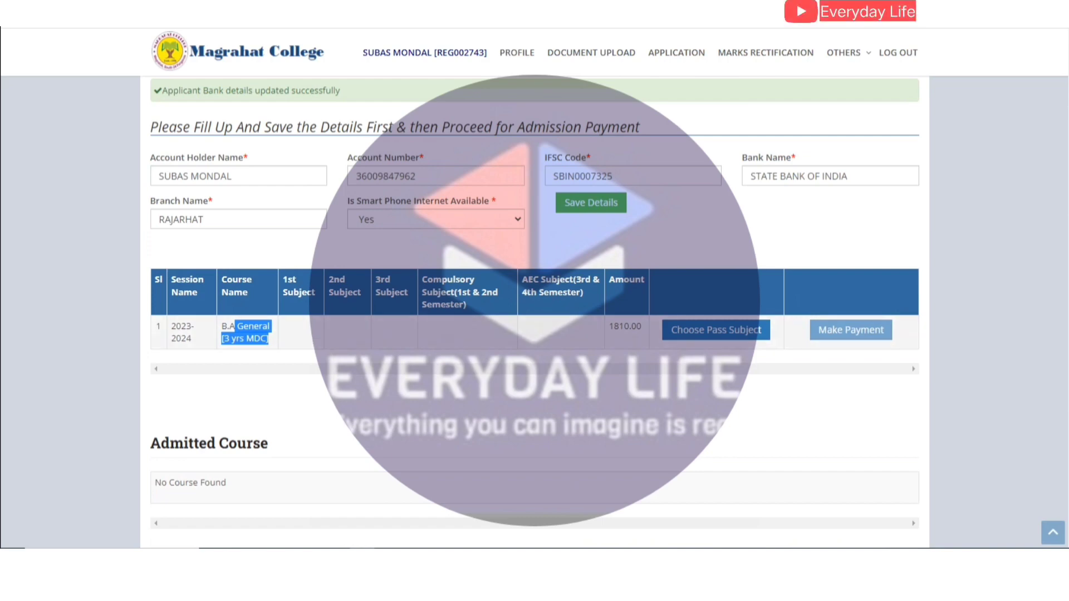
{"action": "left_click_drag", "start_coordinate": [608, 326], "coordinate": [638, 328]}
{"action": "left_click", "coordinate": [639, 328]}
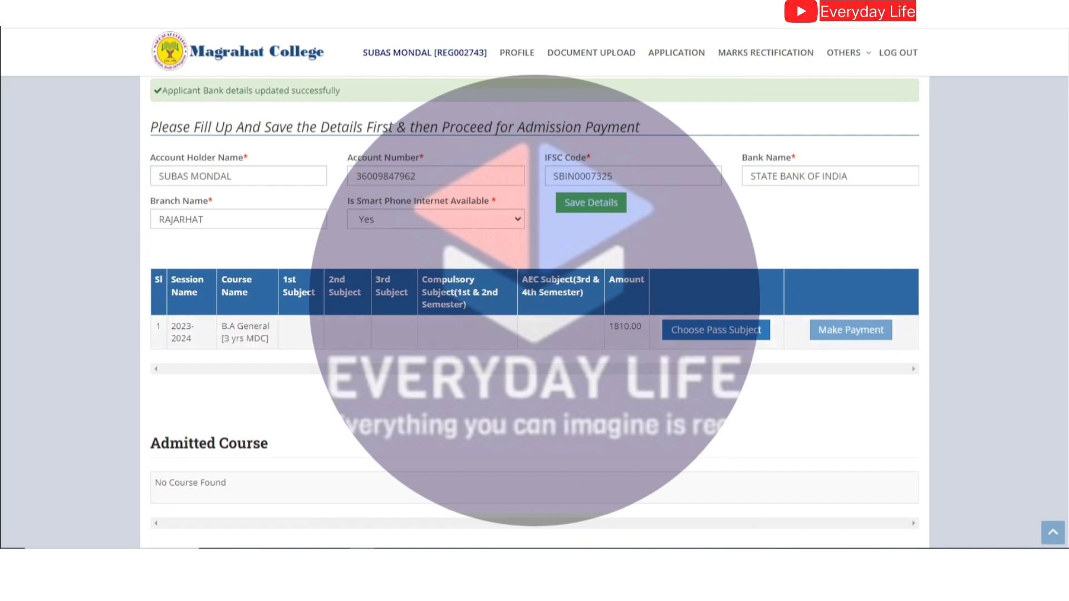
{"action": "left_click", "coordinate": [716, 330]}
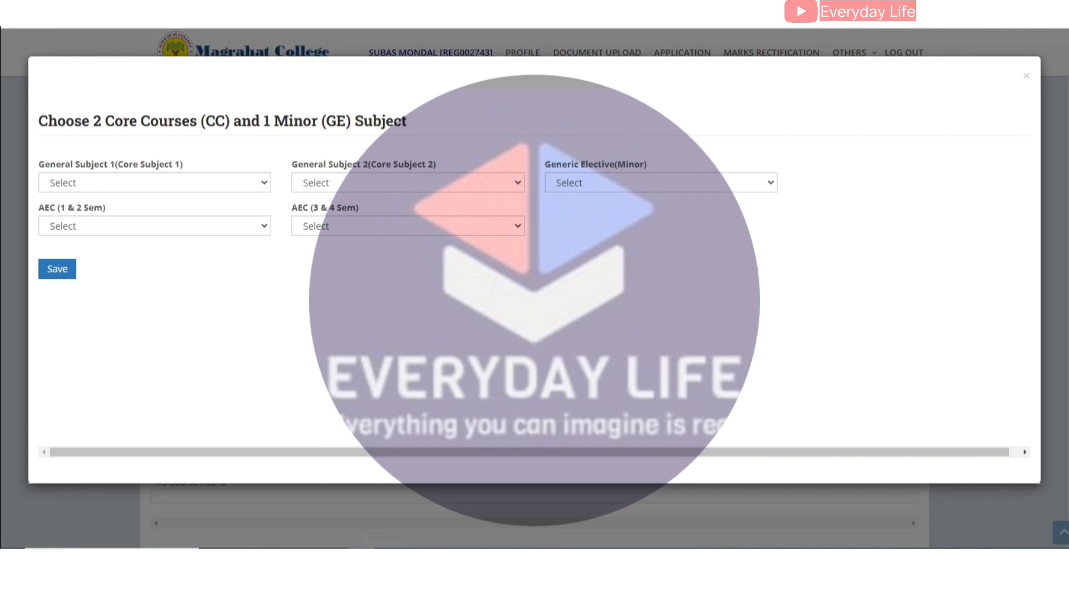
{"action": "left_click", "coordinate": [155, 183]}
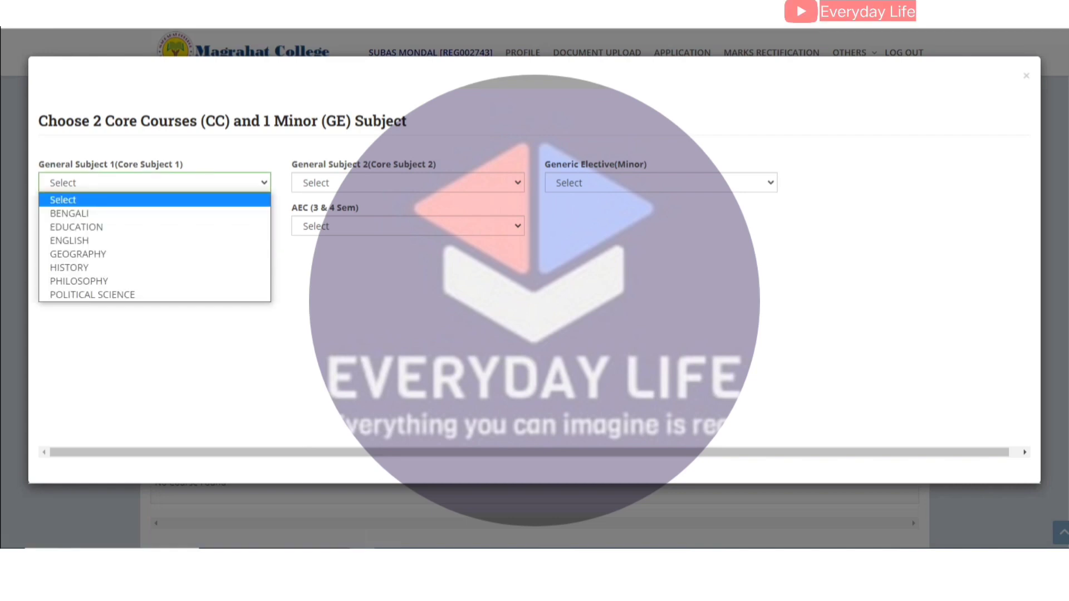
Choose Political Science as core subject 1 and History as core subject 2.
{"action": "key", "text": "Down"}
{"action": "key", "text": "Down"}
{"action": "key", "text": "Down"}
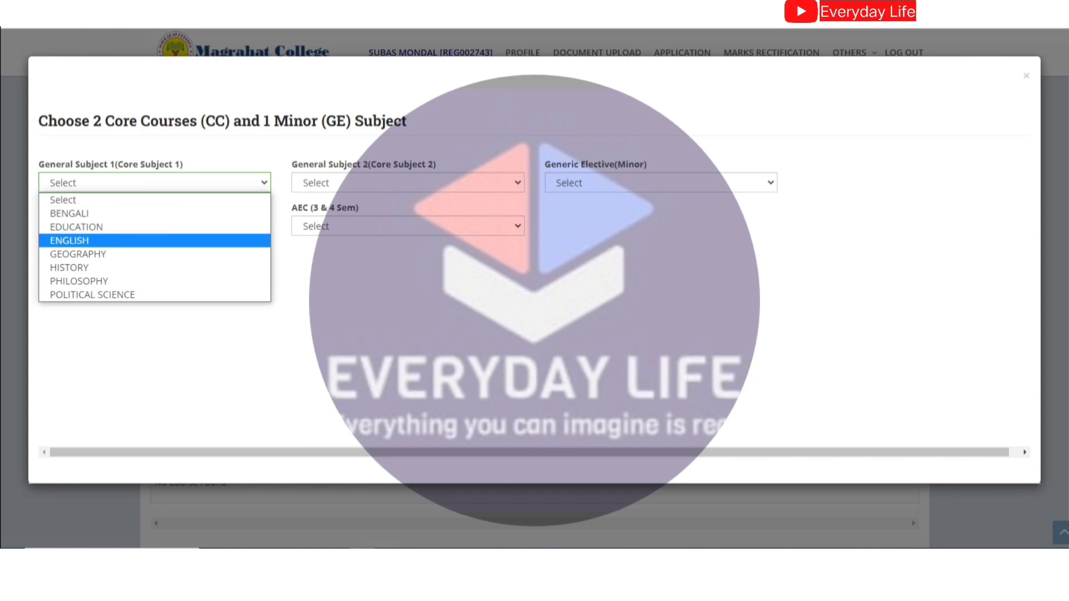
{"action": "key", "text": "Down"}
{"action": "key", "text": "Down"}
{"action": "key", "text": "Down"}
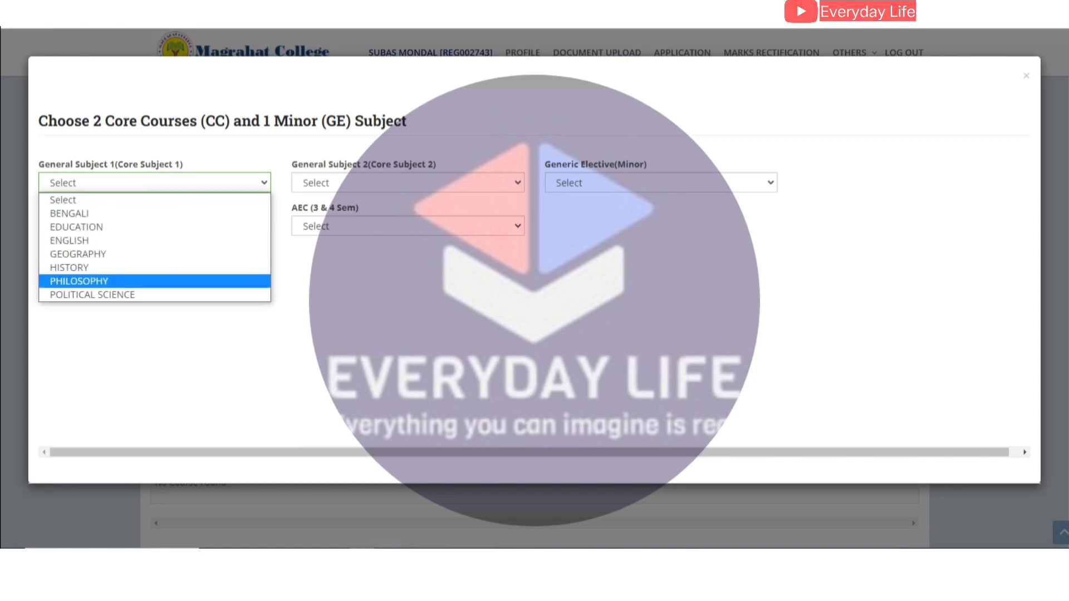
{"action": "key", "text": "Down"}
{"action": "key", "text": "Return"}
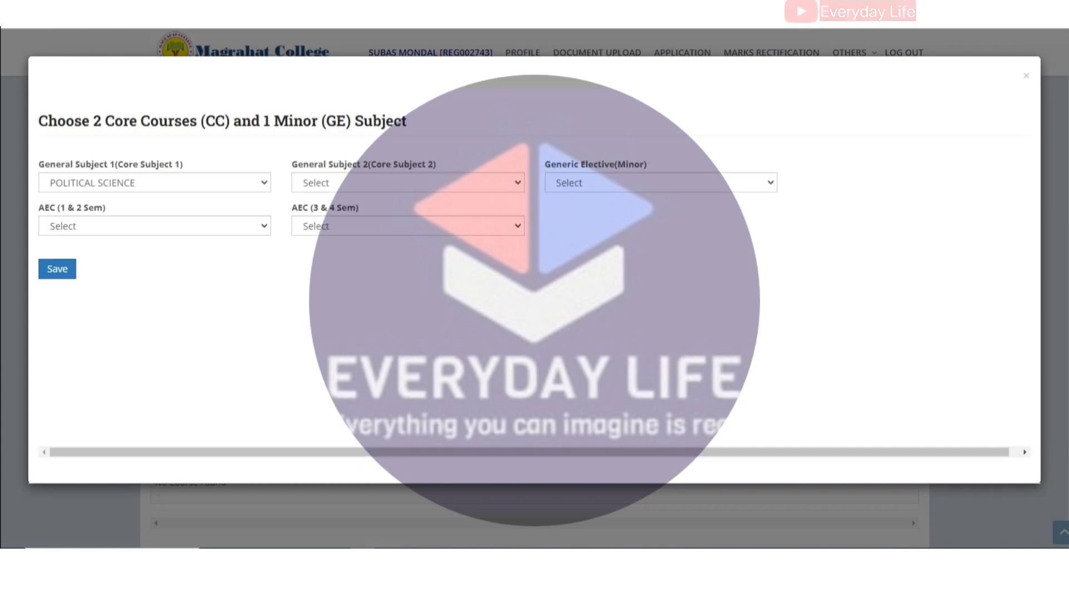
{"action": "left_click", "coordinate": [407, 182]}
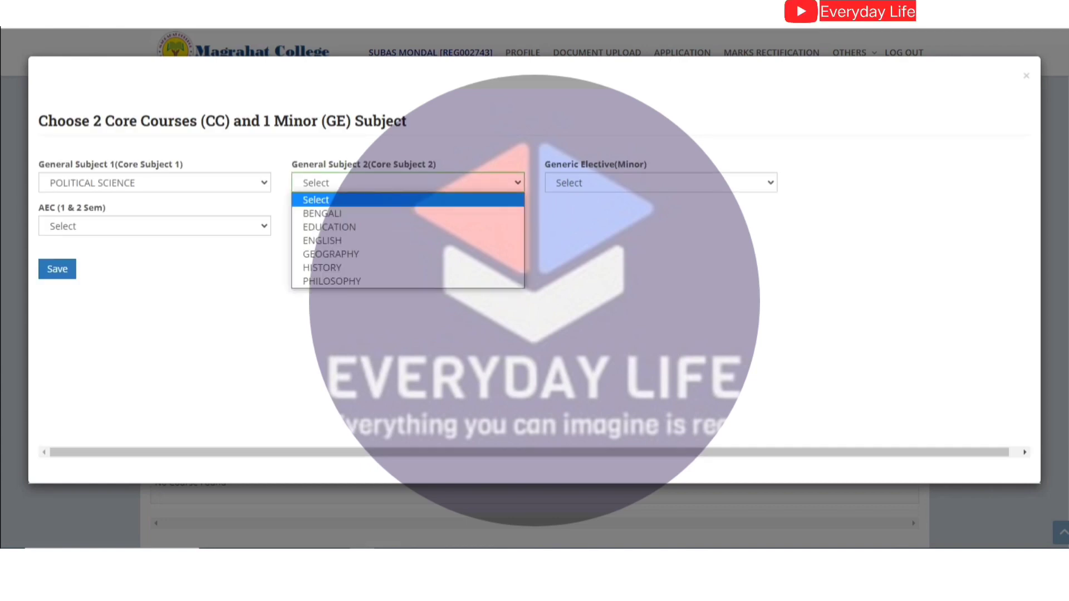
{"action": "key", "text": "Down"}
{"action": "key", "text": "Down"}
{"action": "key", "text": "Down"}
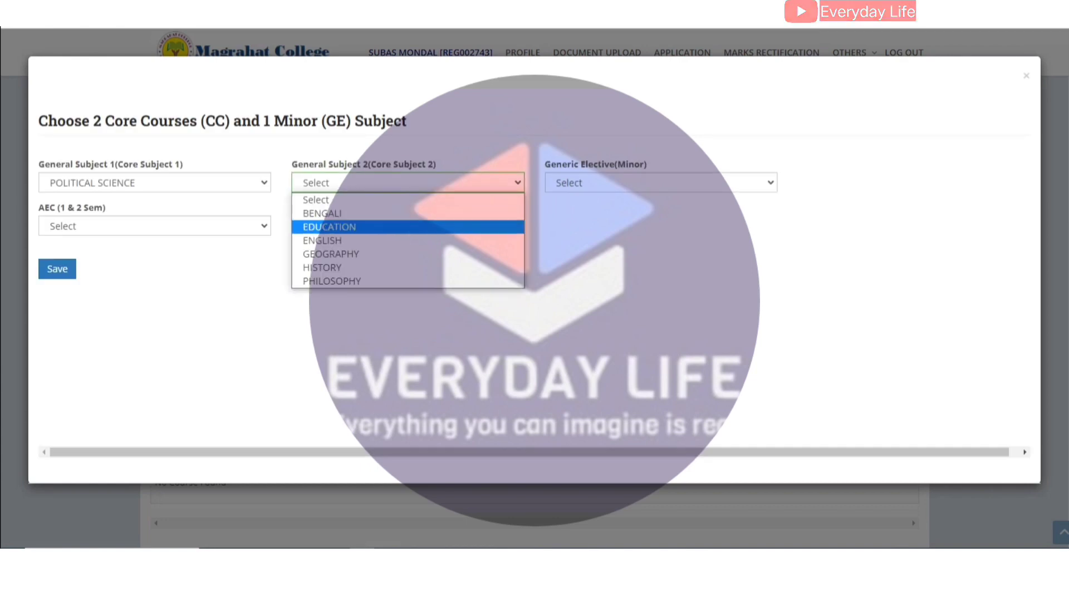
{"action": "key", "text": "Down"}
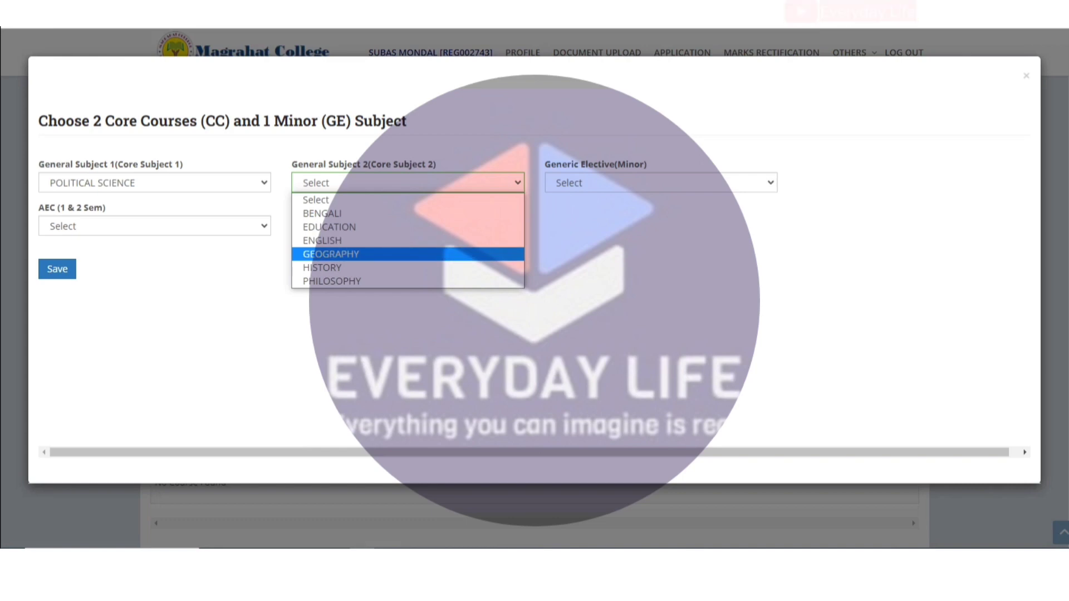
{"action": "key", "text": "Down"}
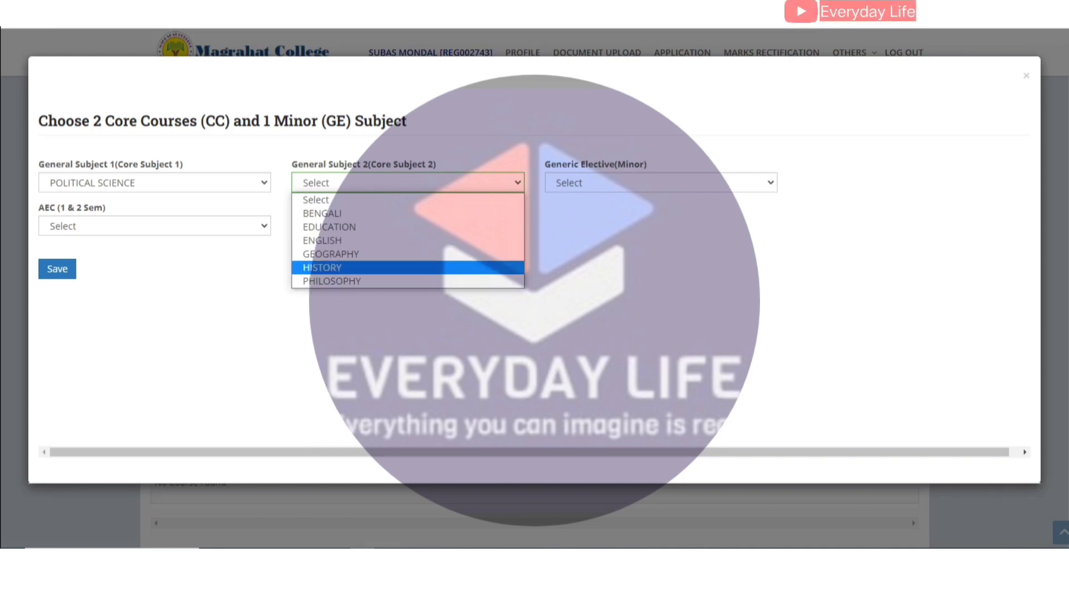
{"action": "key", "text": "Return"}
Pick Philosophy as the minor, change core subject 2 to Education, and save the subjects.
{"action": "key", "text": "Tab"}
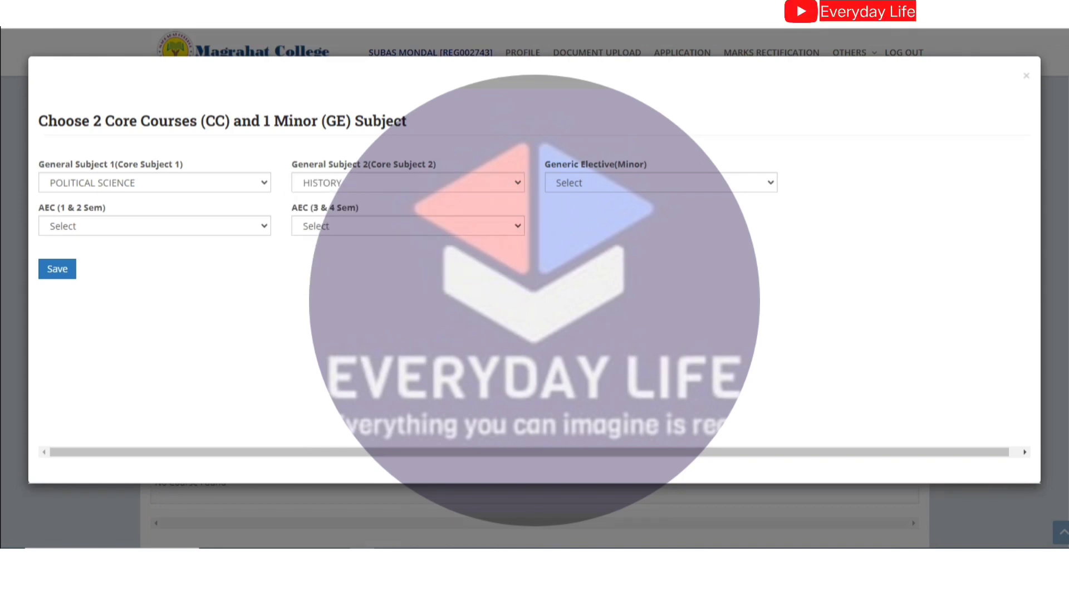
{"action": "key", "text": "alt+Down"}
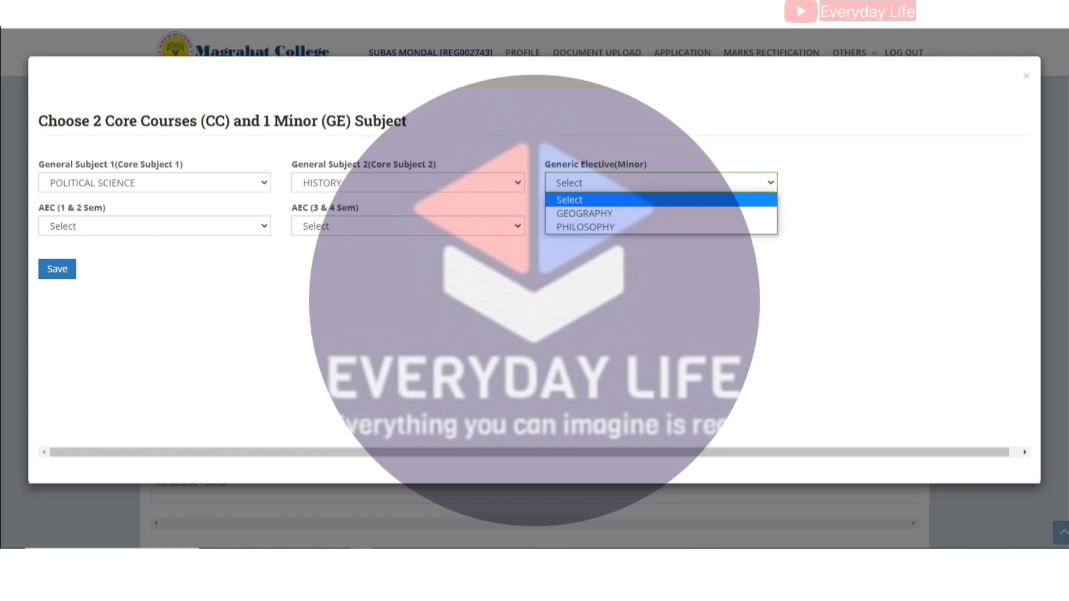
{"action": "key", "text": "Down"}
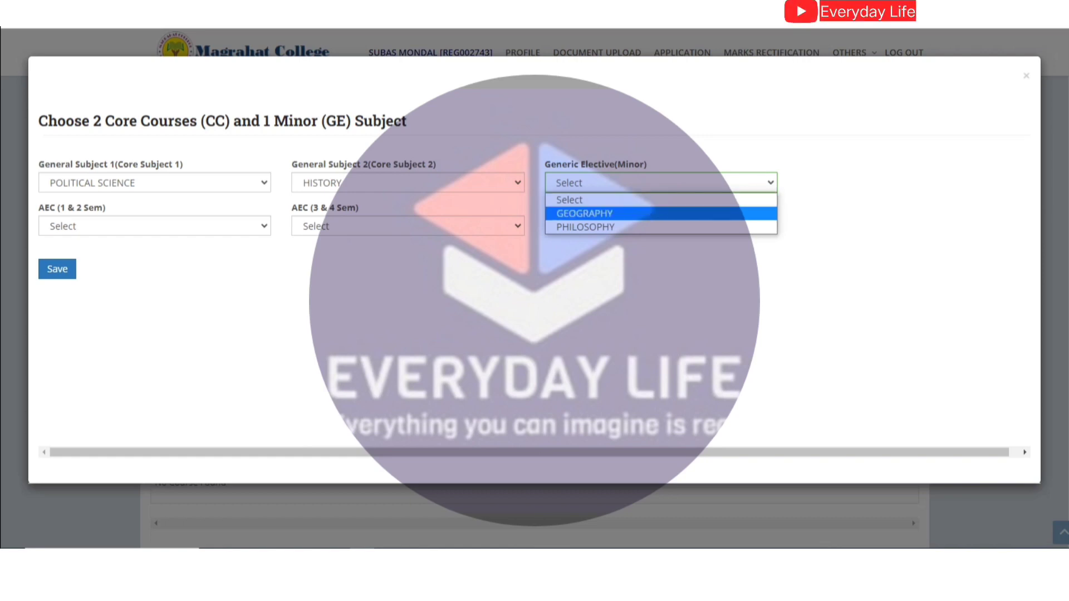
{"action": "key", "text": "Down"}
{"action": "key", "text": "Return"}
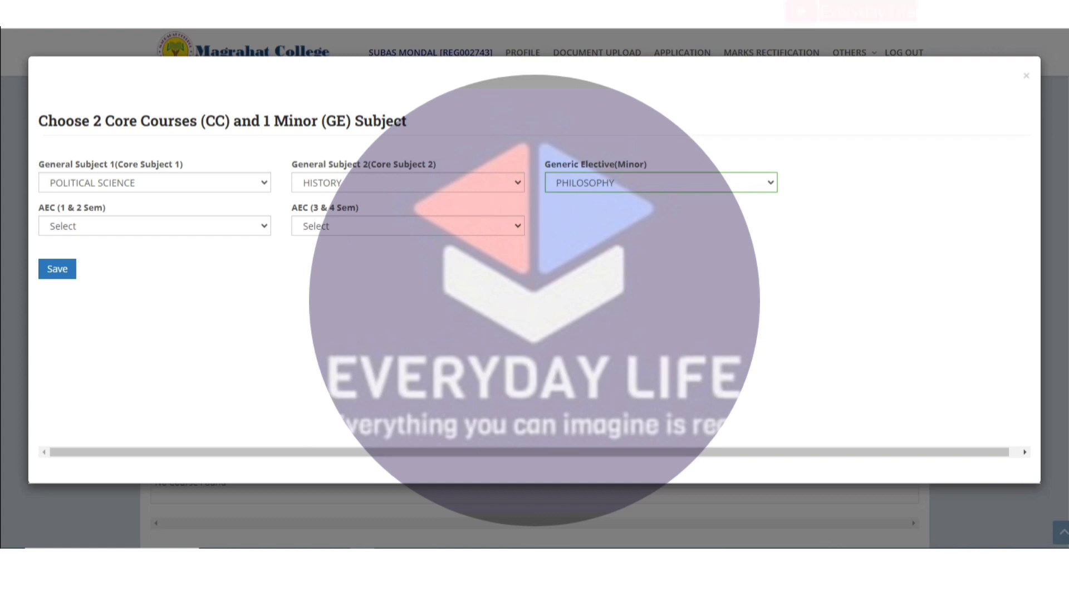
{"action": "left_click", "coordinate": [407, 183]}
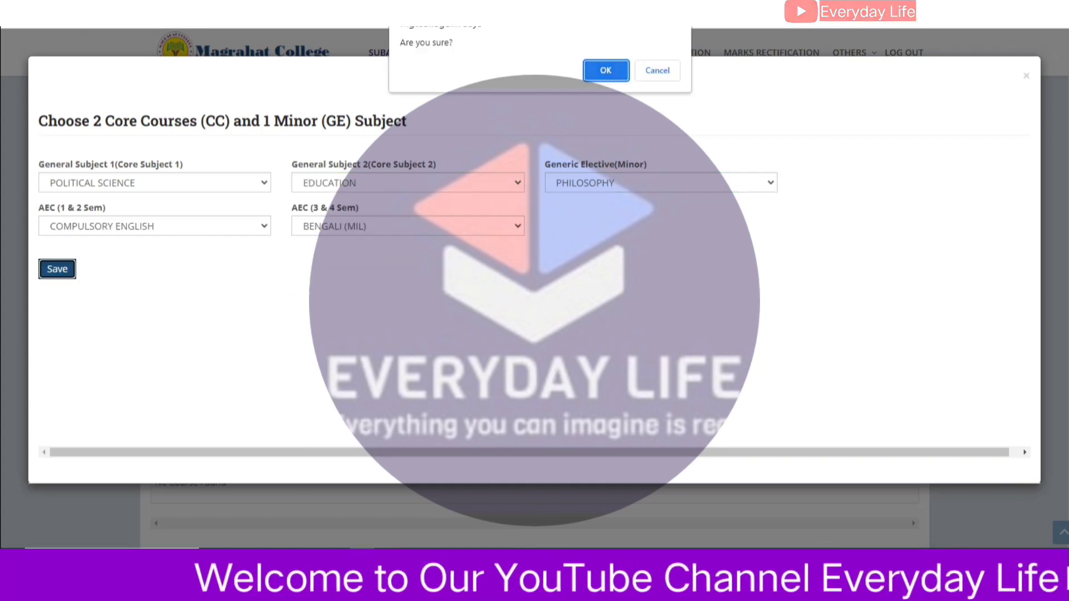
{"action": "key", "text": "Return"}
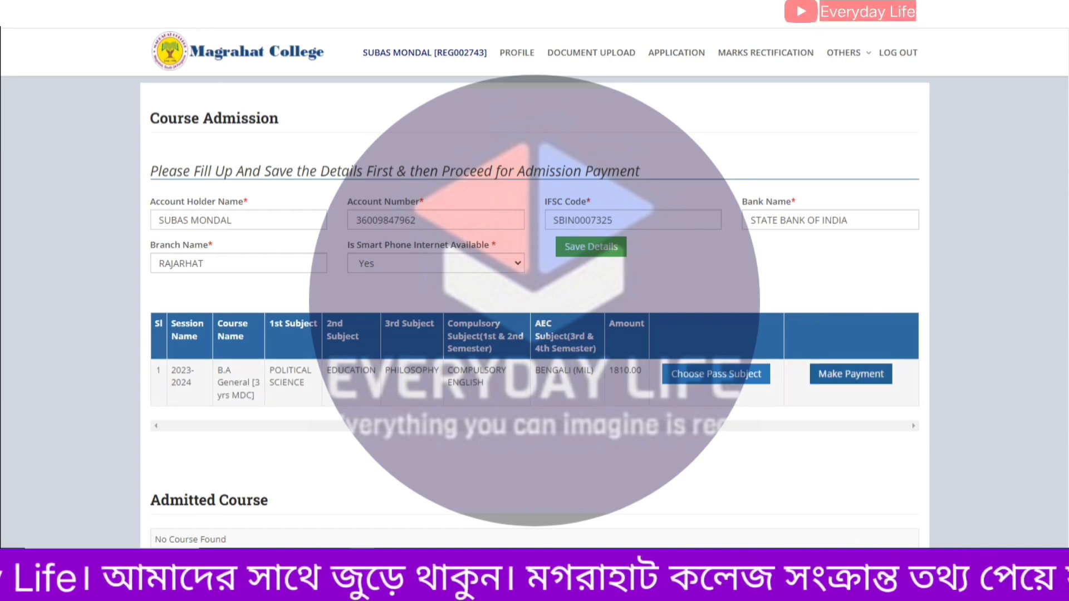
Start the 1810.00 fee payment for the course and choose netbanking in the ₹1,810 checkout.
{"action": "scroll", "coordinate": [535, 311], "scroll_direction": "down", "scroll_amount": 2}
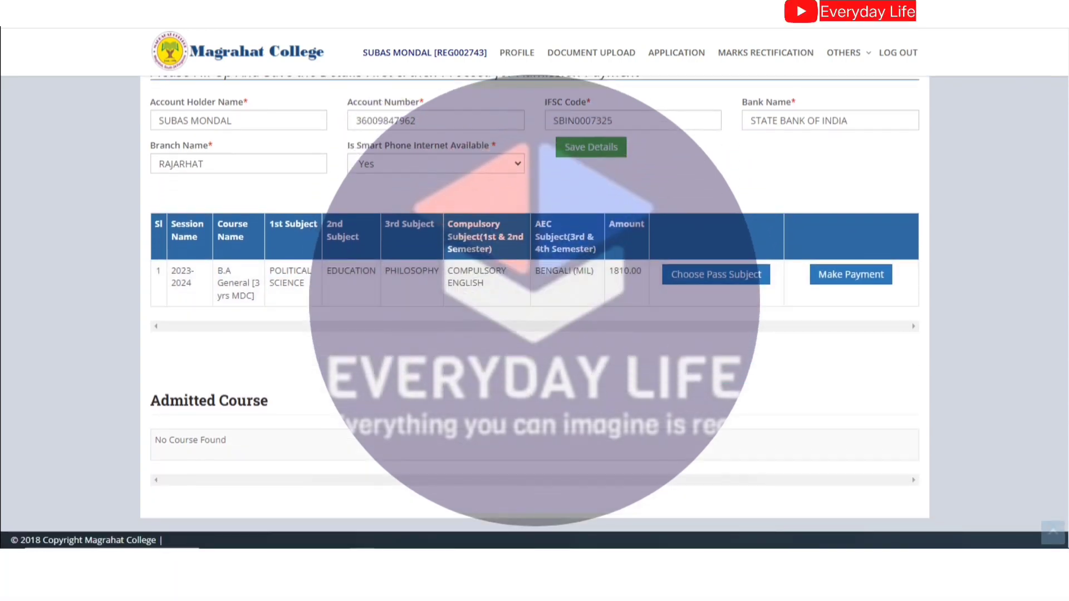
{"action": "mouse_move", "coordinate": [802, 278]}
{"action": "left_mouse_down"}
{"action": "mouse_move", "coordinate": [869, 225]}
{"action": "mouse_move", "coordinate": [812, 296]}
{"action": "left_mouse_up"}
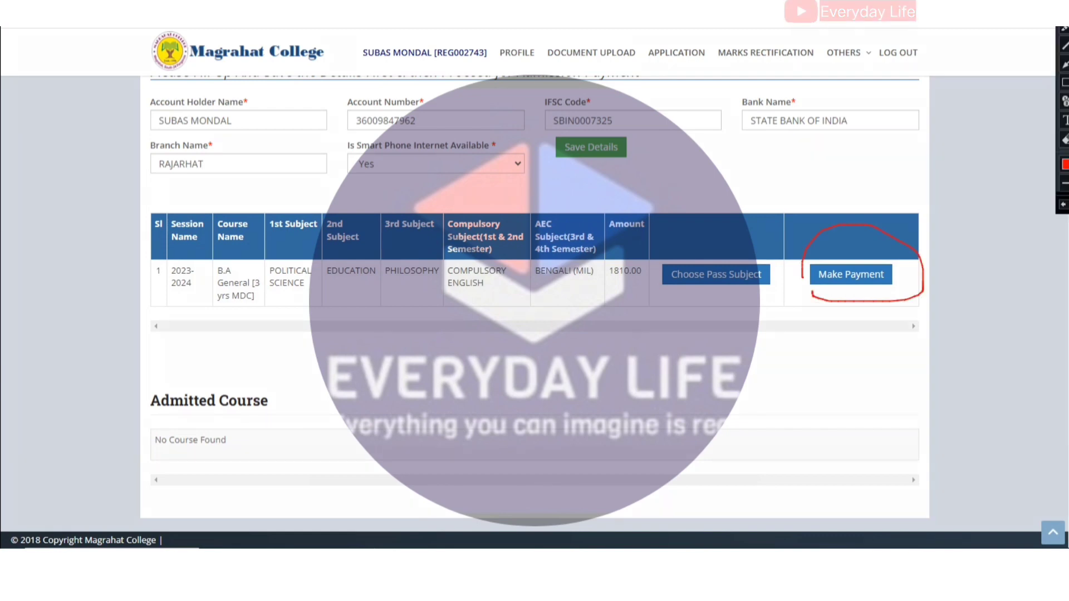
{"action": "left_click", "coordinate": [850, 274]}
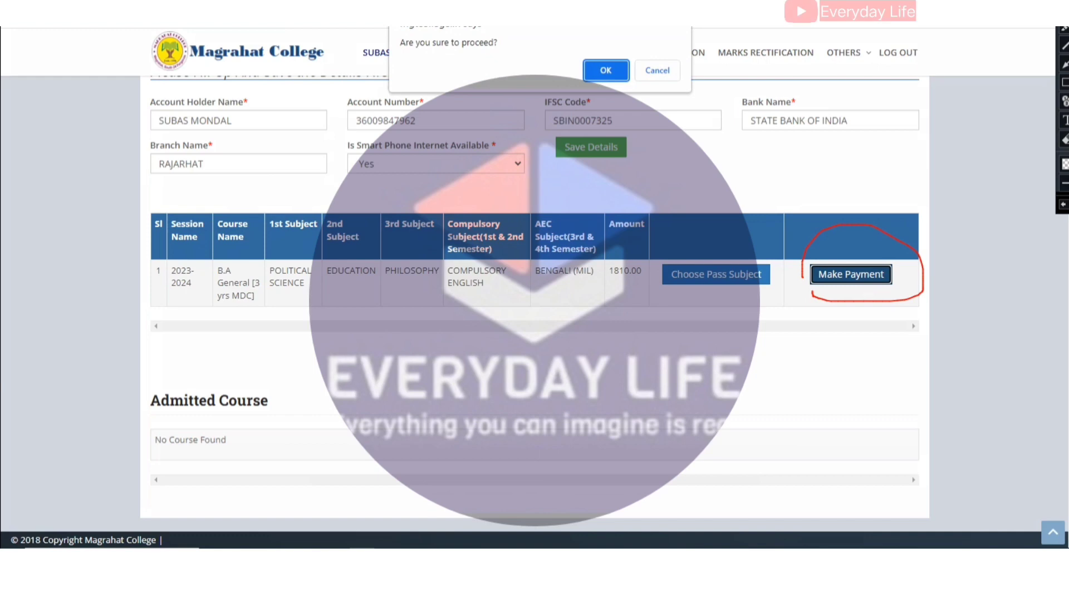
{"action": "key", "text": "Escape"}
{"action": "key", "text": "Return"}
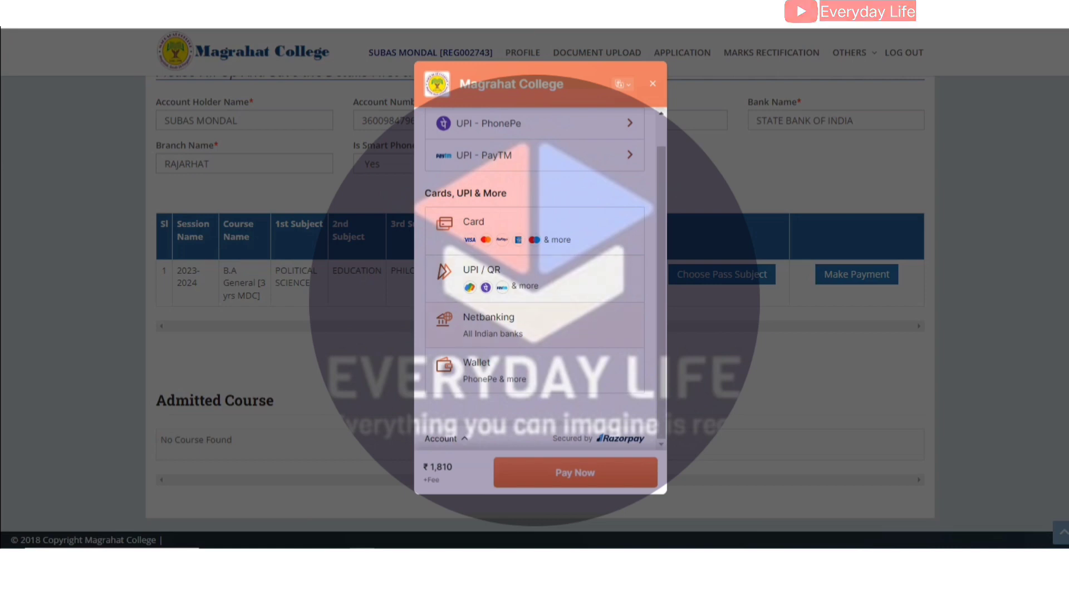
{"action": "left_click", "coordinate": [489, 322]}
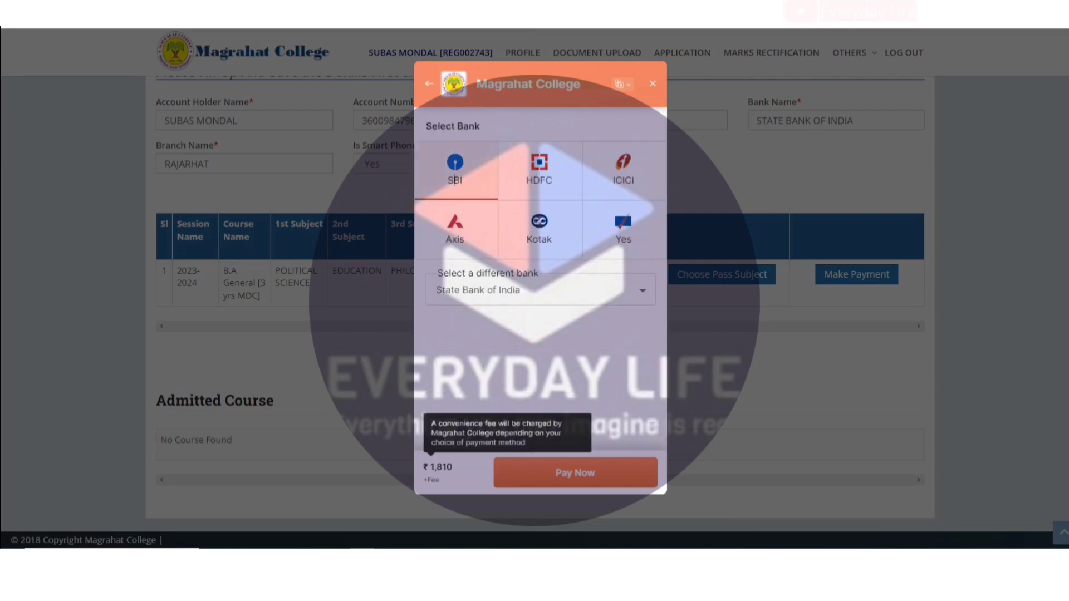
Abandon State Bank of India netbanking and enter the card number in the Card form.
{"action": "left_click", "coordinate": [575, 472]}
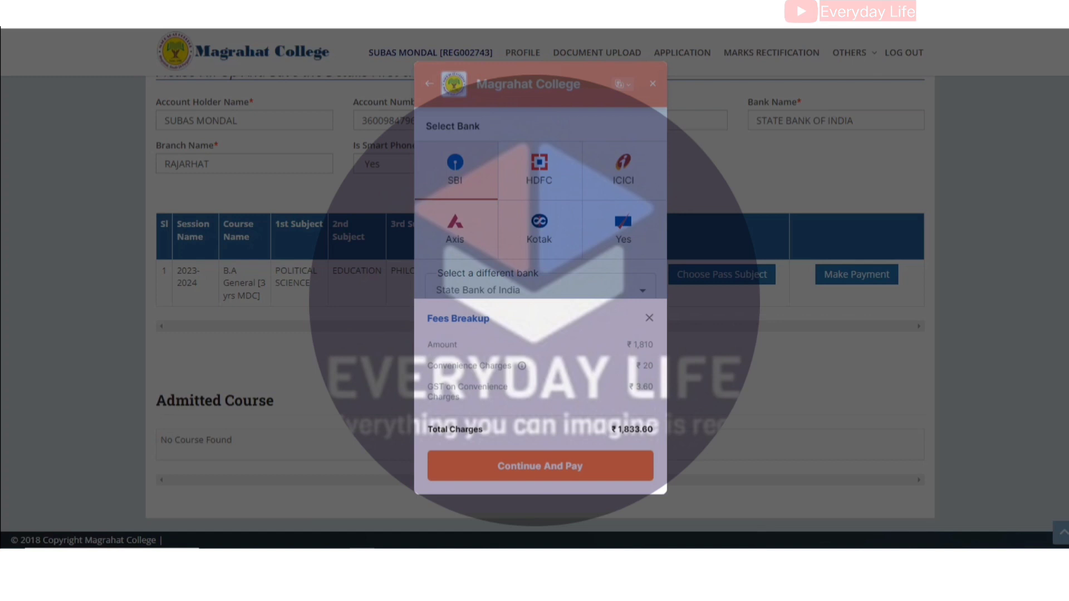
{"action": "key", "text": "Escape"}
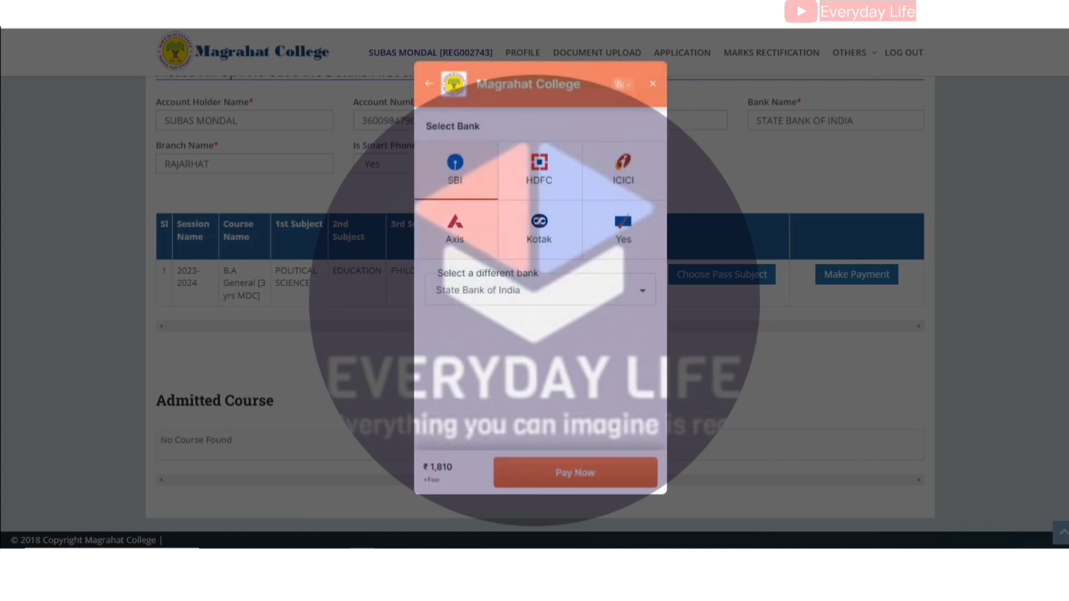
{"action": "key", "text": "Escape"}
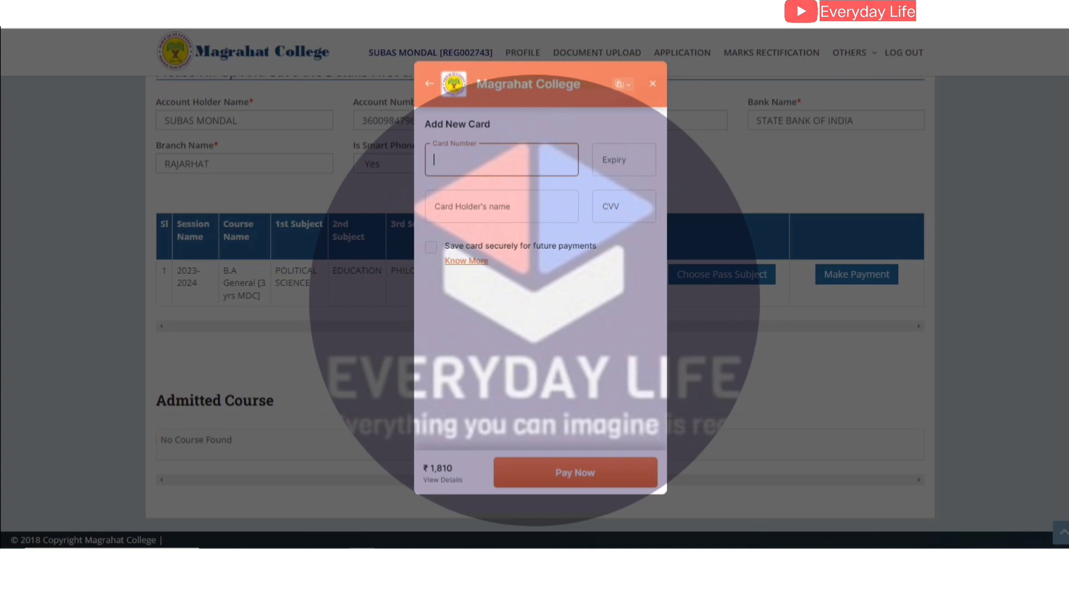
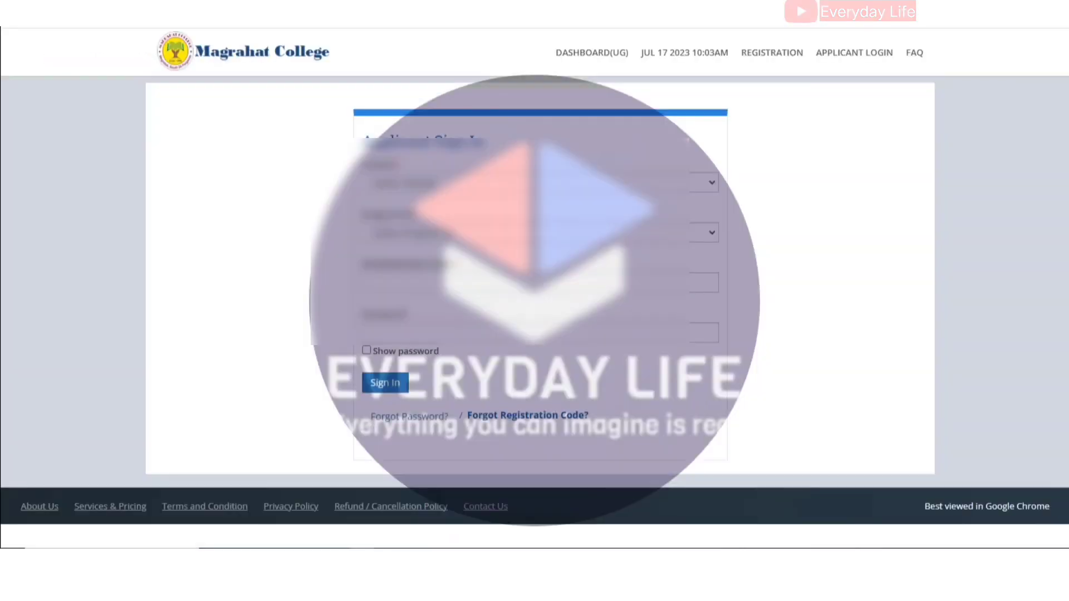
Complete the card payment and verify B.A General [3 yrs MDC] shows Admitted with 1810.00 paid.
{"action": "left_click", "coordinate": [557, 183]}
{"action": "left_click", "coordinate": [501, 200]}
{"action": "left_click", "coordinate": [557, 233]}
{"action": "left_click", "coordinate": [502, 263]}
{"action": "left_click", "coordinate": [529, 283]}
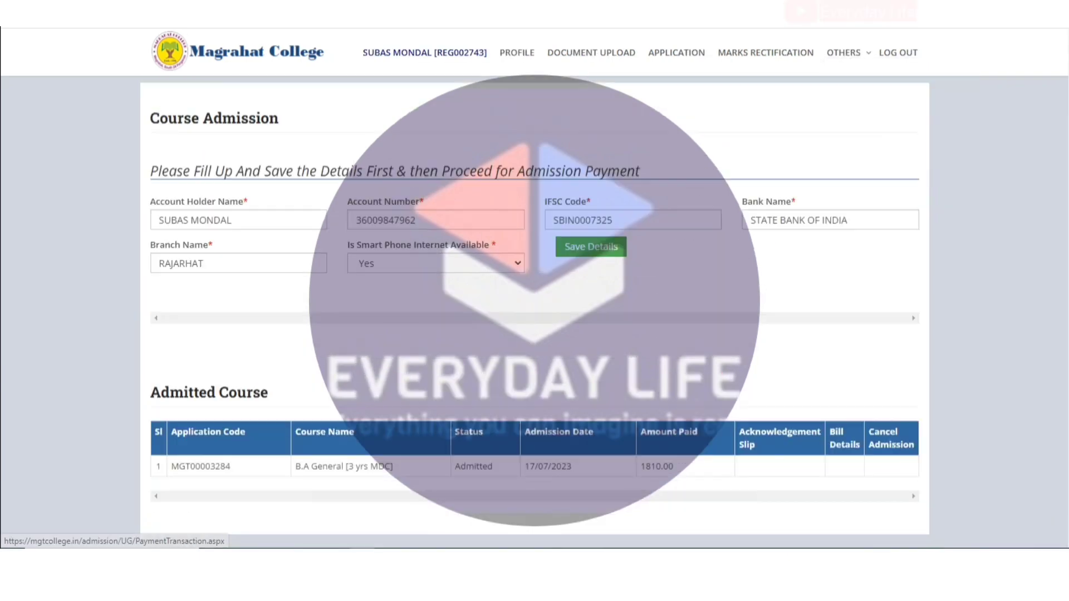
{"action": "scroll", "coordinate": [534, 312], "scroll_direction": "down", "scroll_amount": 1}
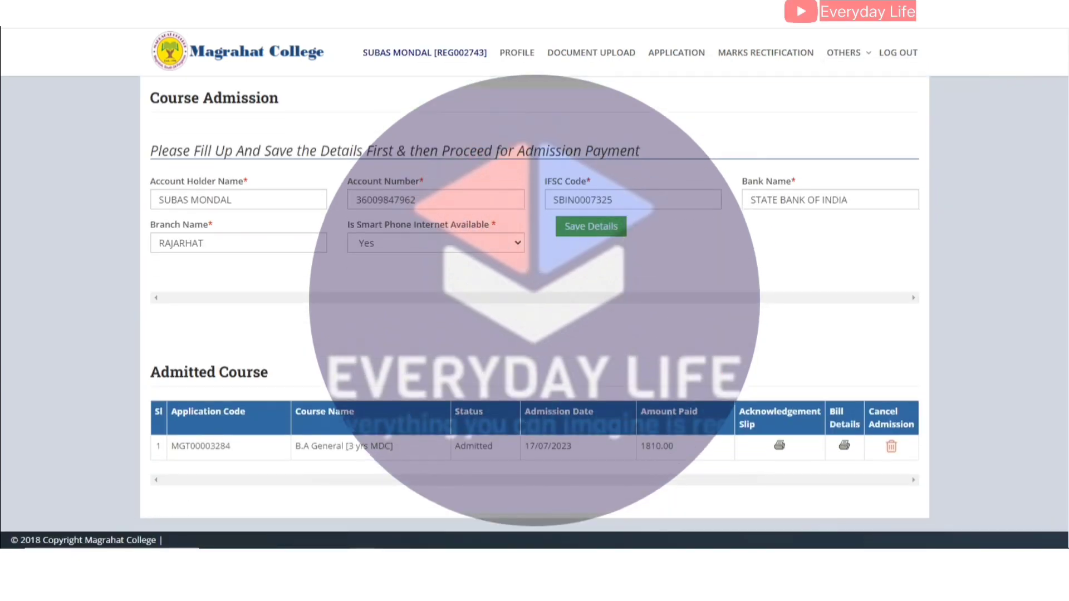